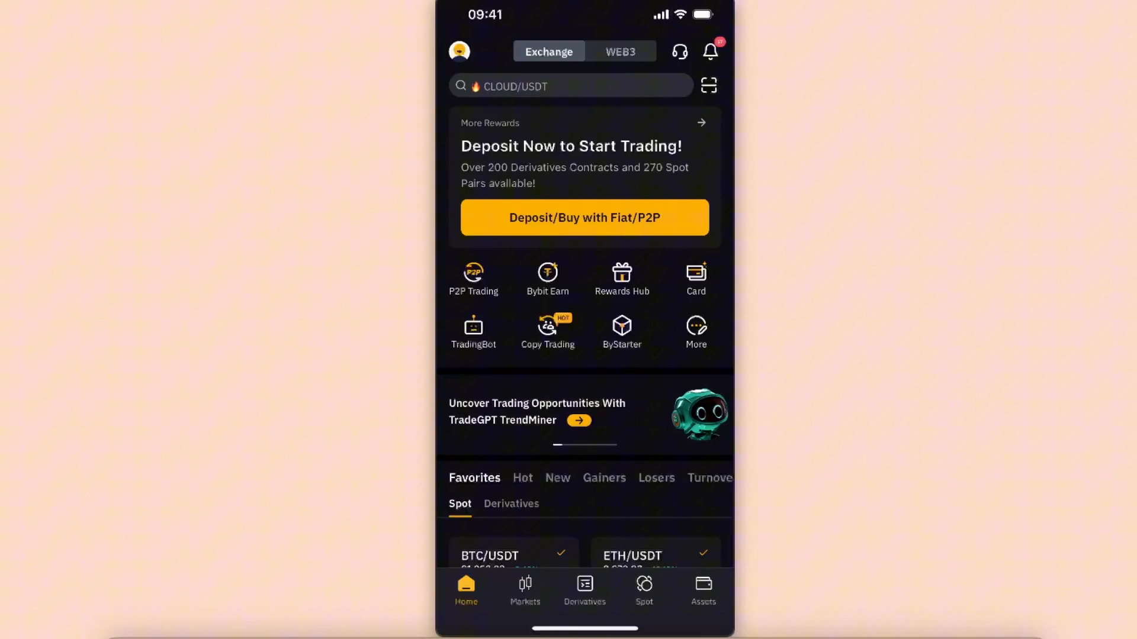
# Go from the profile avatar into the account's Security settings page
pyautogui.click(460, 51)
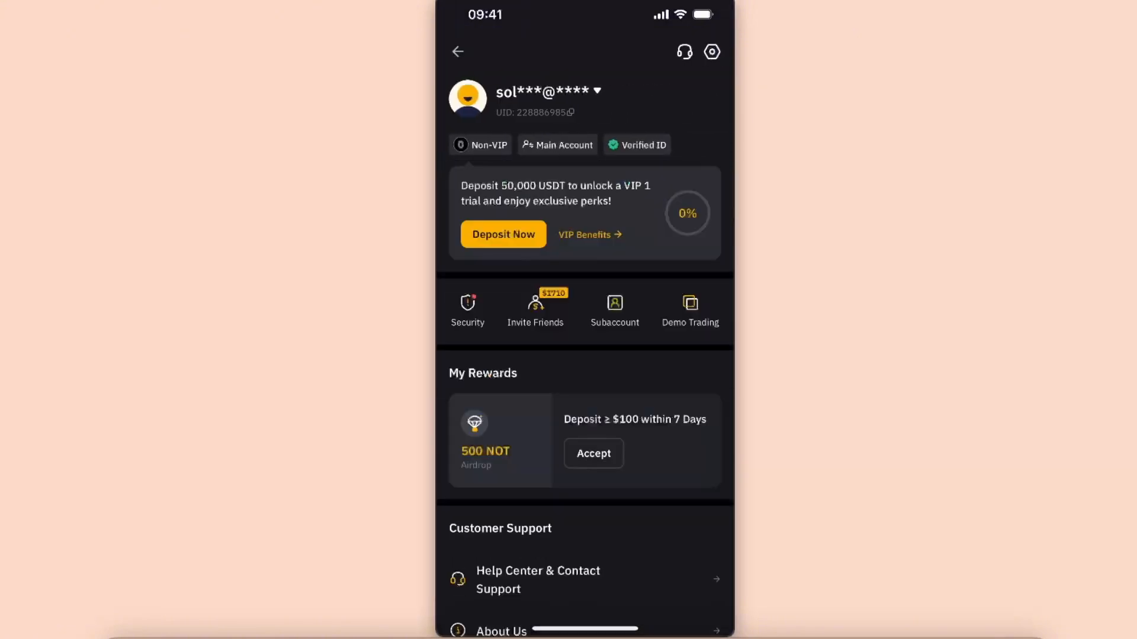
pyautogui.click(468, 311)
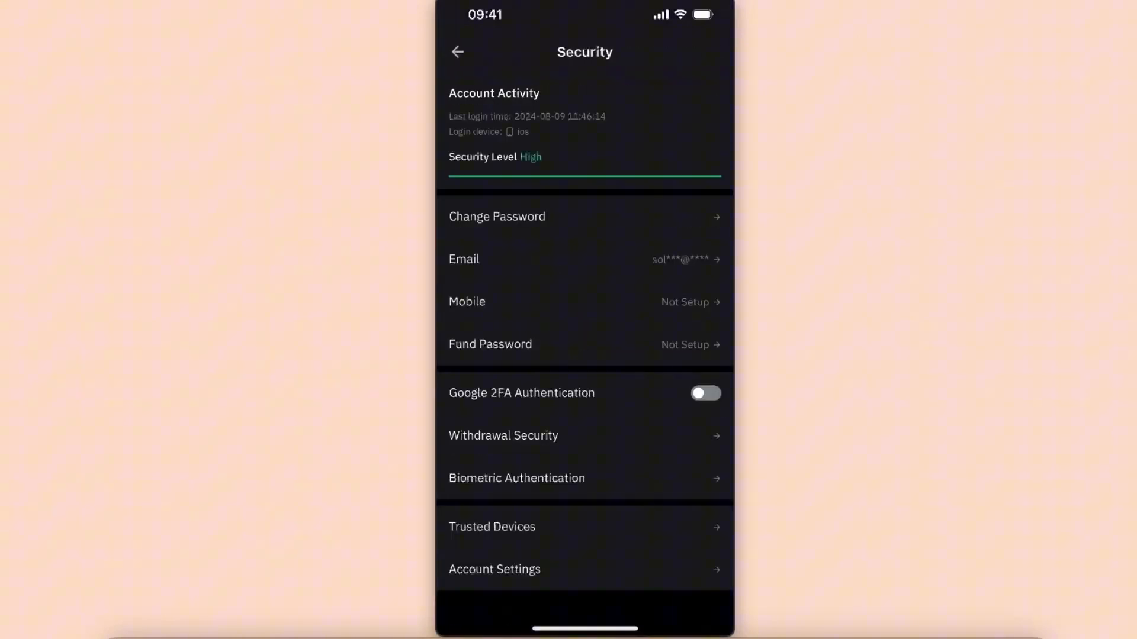
pyautogui.click(457, 52)
# Switch on Google 2FA Authentication, triggering the security verification prompt
pyautogui.click(585, 316)
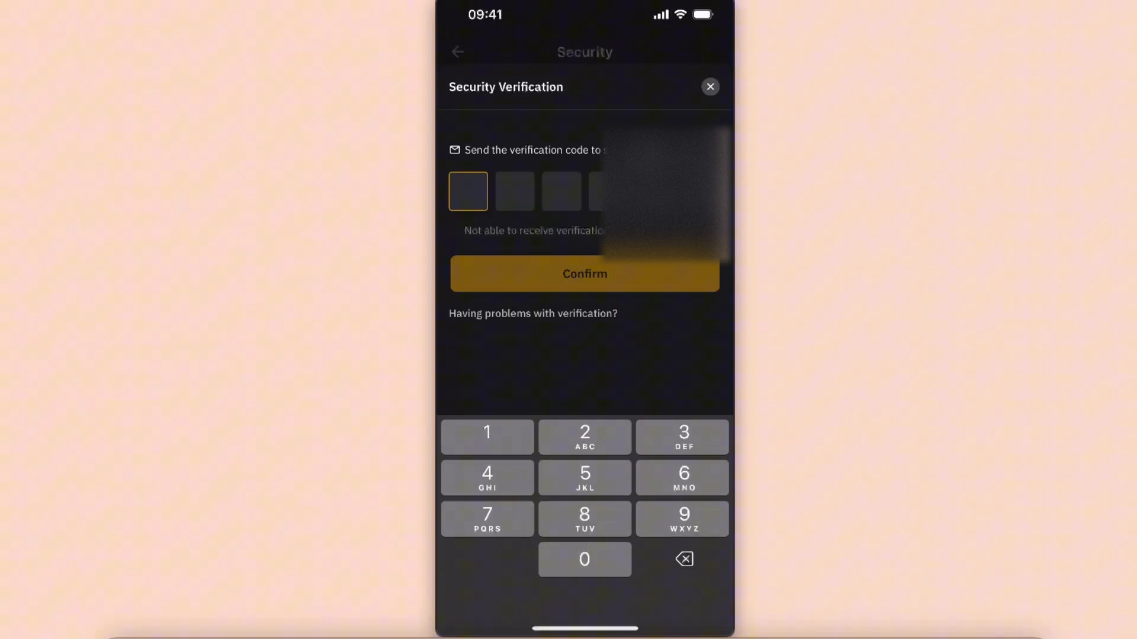
pyautogui.write('332')
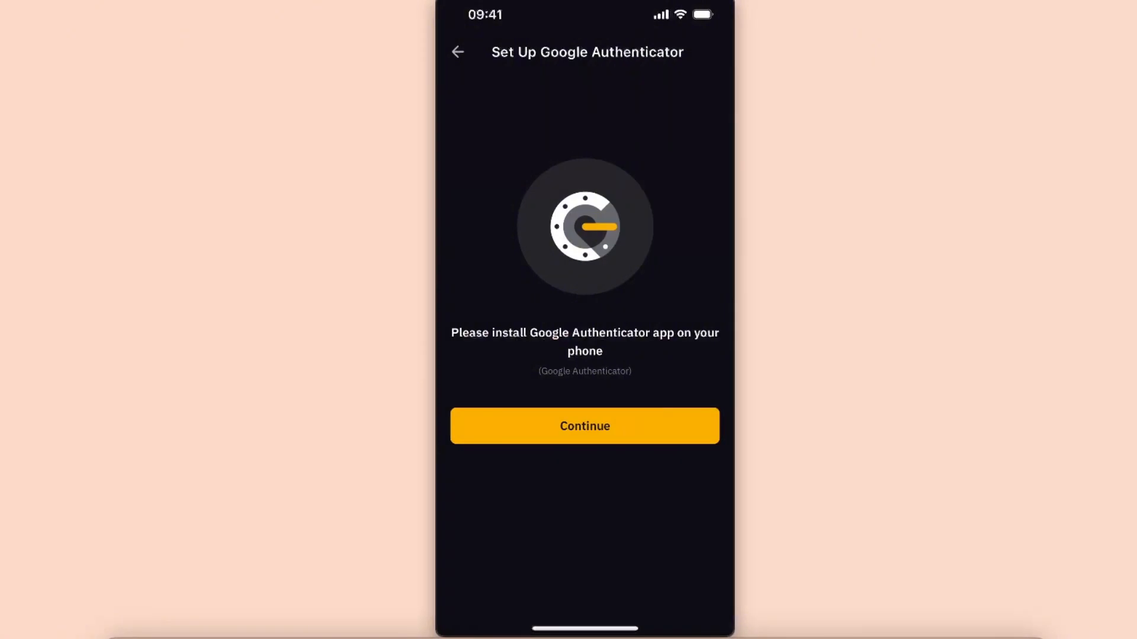
# Continue to the setup key step and copy the Bybit setup key
pyautogui.click(585, 426)
pyautogui.click(687, 415)
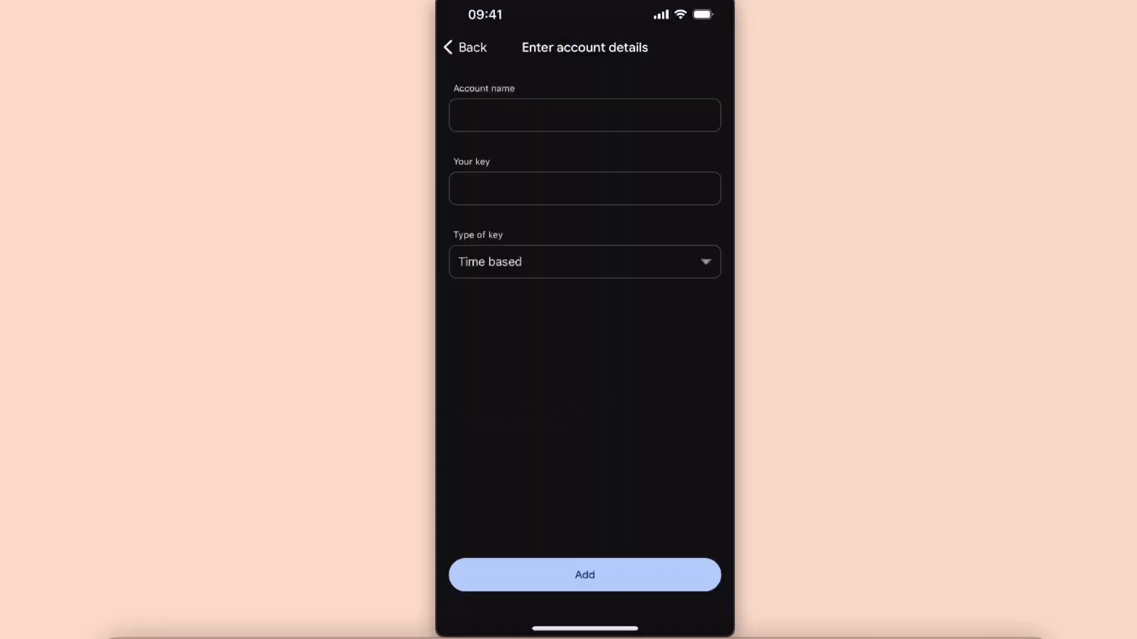
pyautogui.write('b')
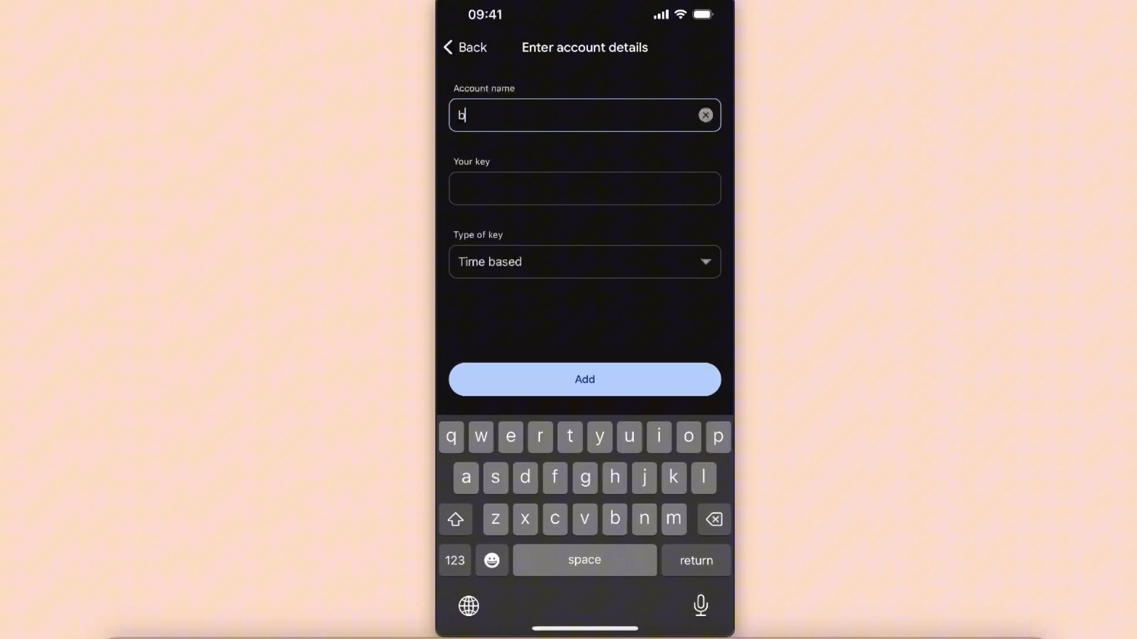
# Finish the account name 'Bybit' and paste the copied setup key into Your key
pyautogui.press('BackSpace')
pyautogui.write('Byb')
pyautogui.write('it')
pyautogui.press('Return')
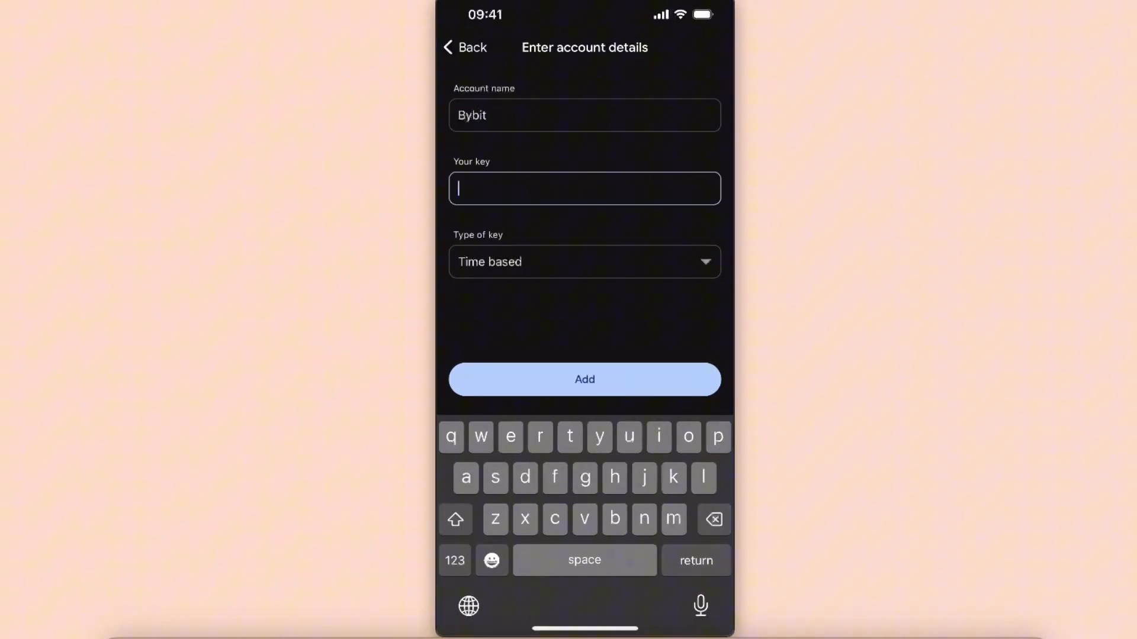
pyautogui.click(507, 188)
pyautogui.click(475, 154)
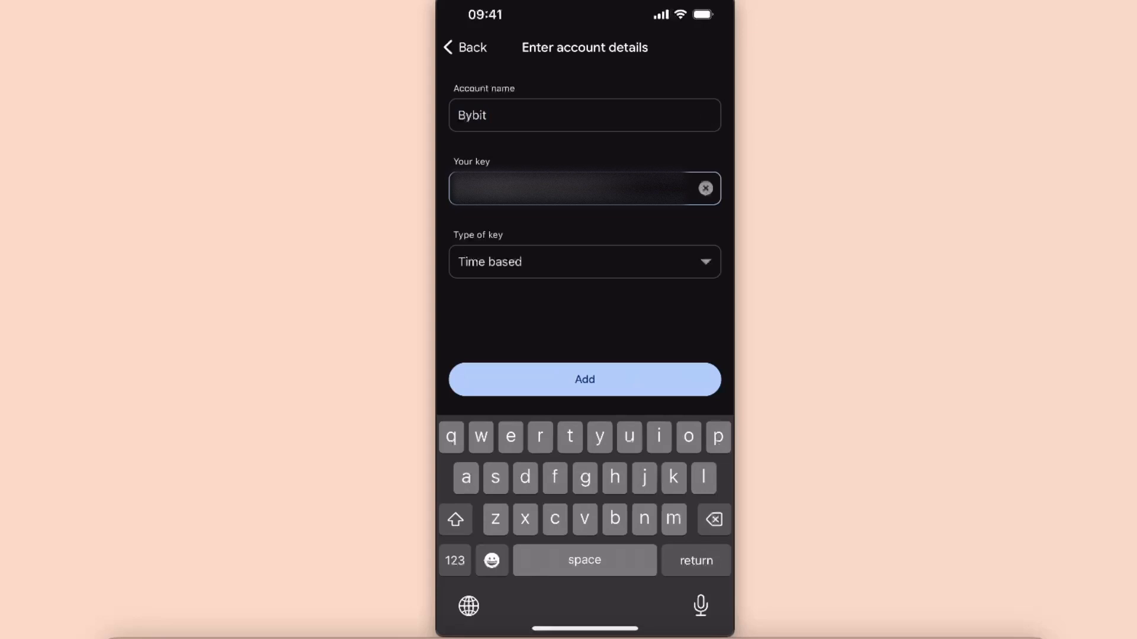